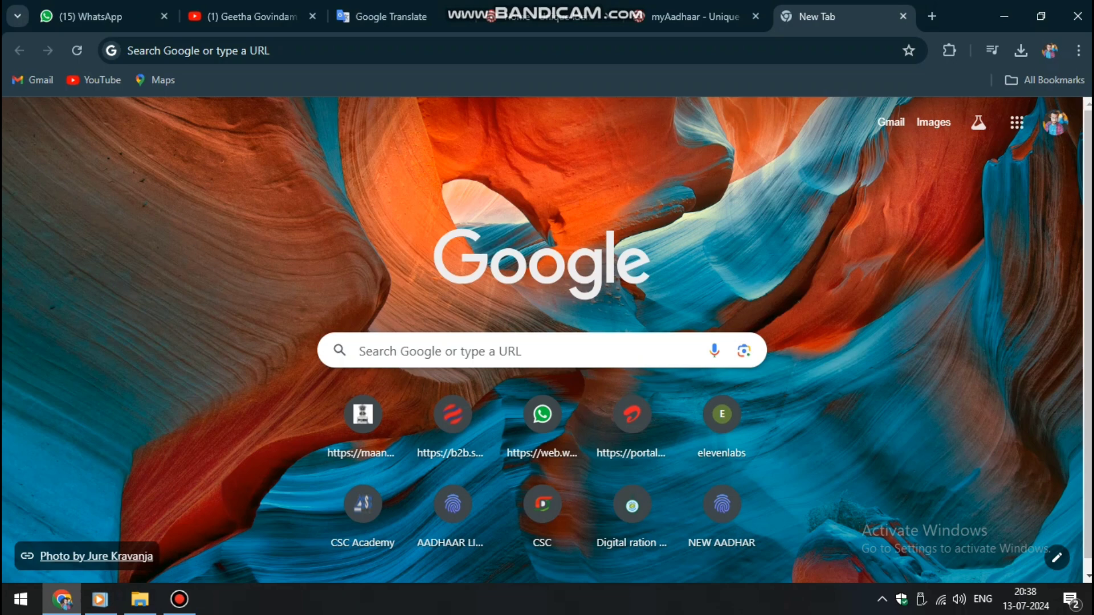
Step: Search Google for "tec registration" and open the registration page at cscentrepreneur.in/register
left_click(360, 350)
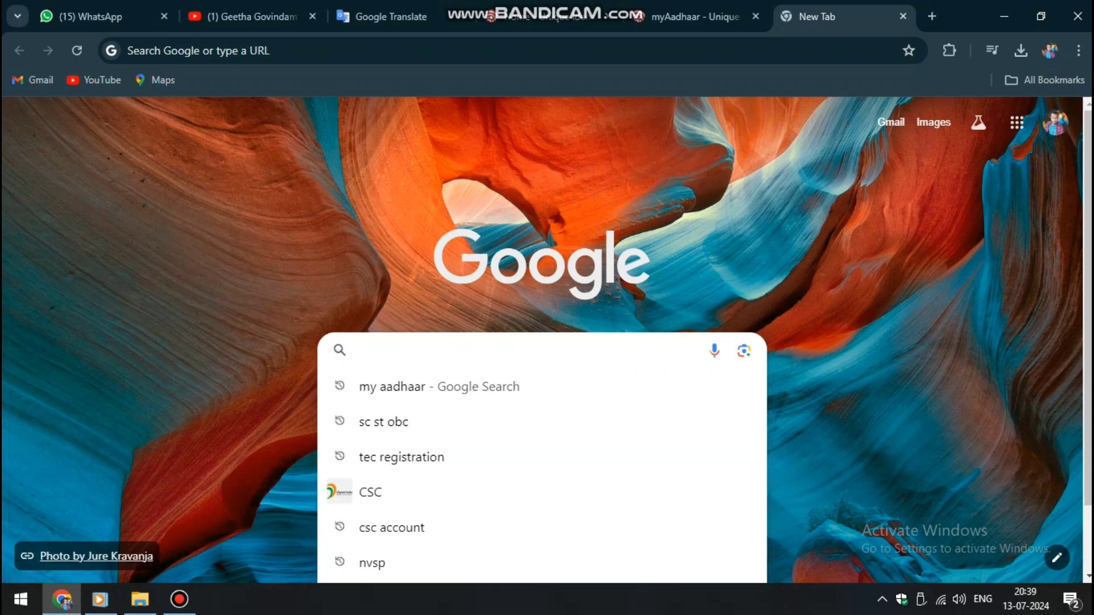
left_click(401, 457)
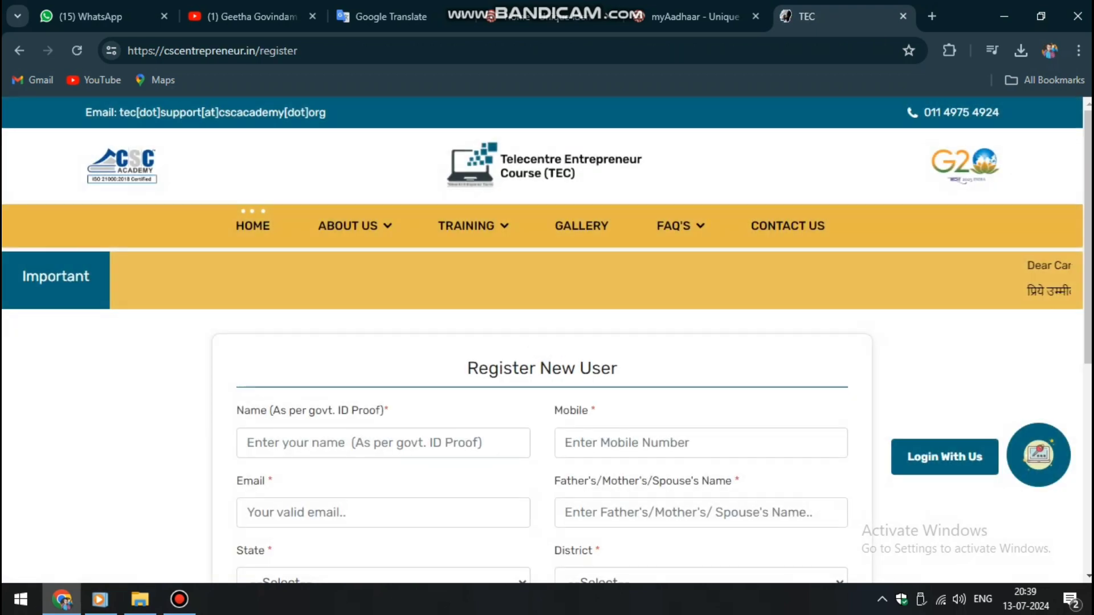
Step: Look through the Register New User form, from the name and mobile fields to the photo upload, captcha and submission area
scroll(547, 339, "down", 2)
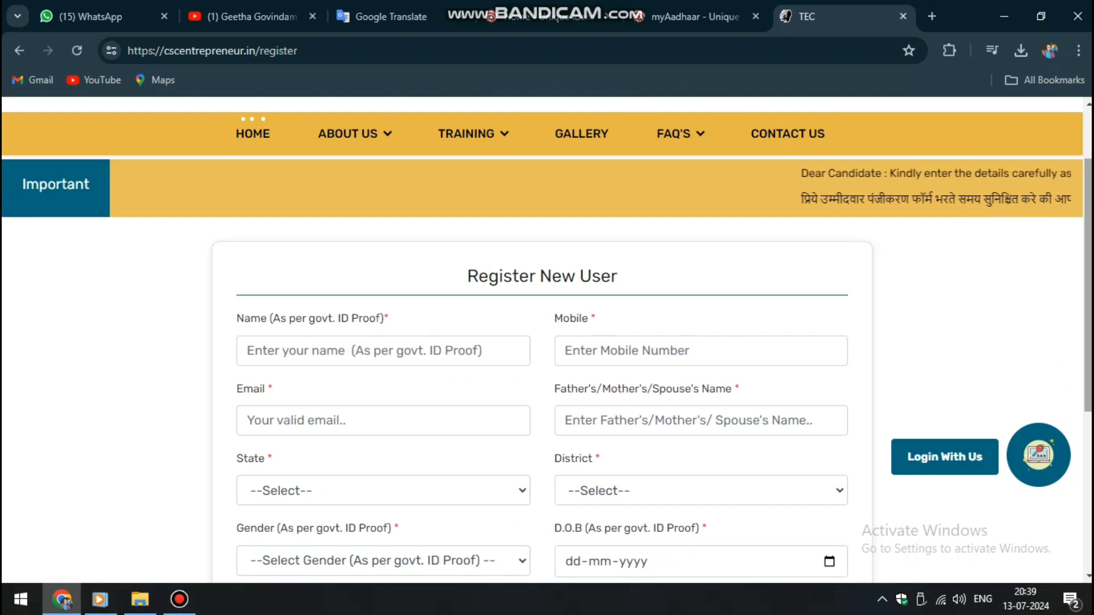
scroll(547, 341, "down", 1)
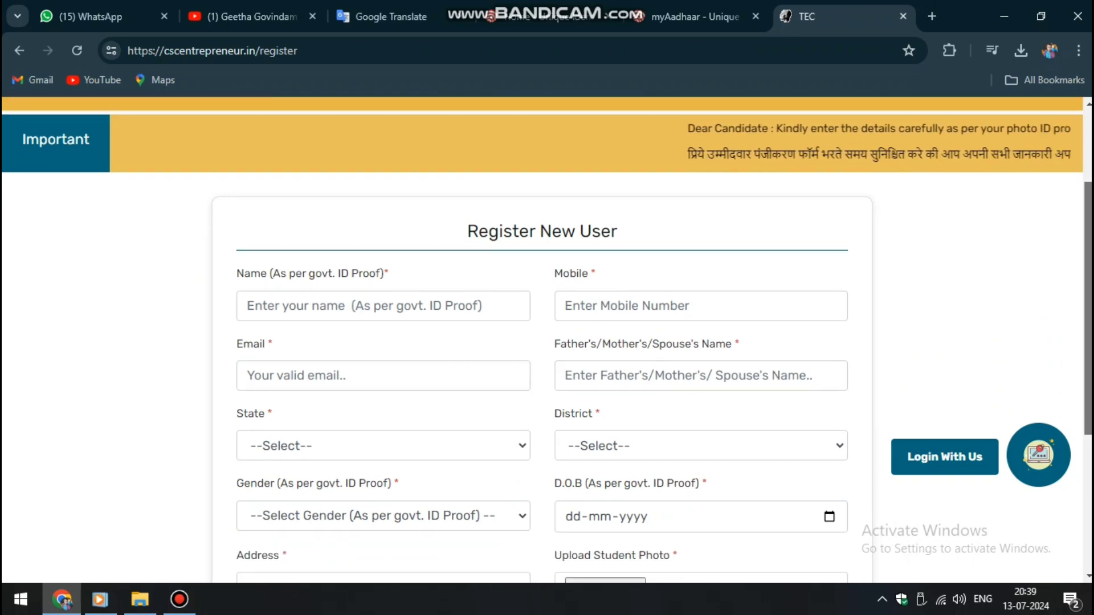
left_click(383, 306)
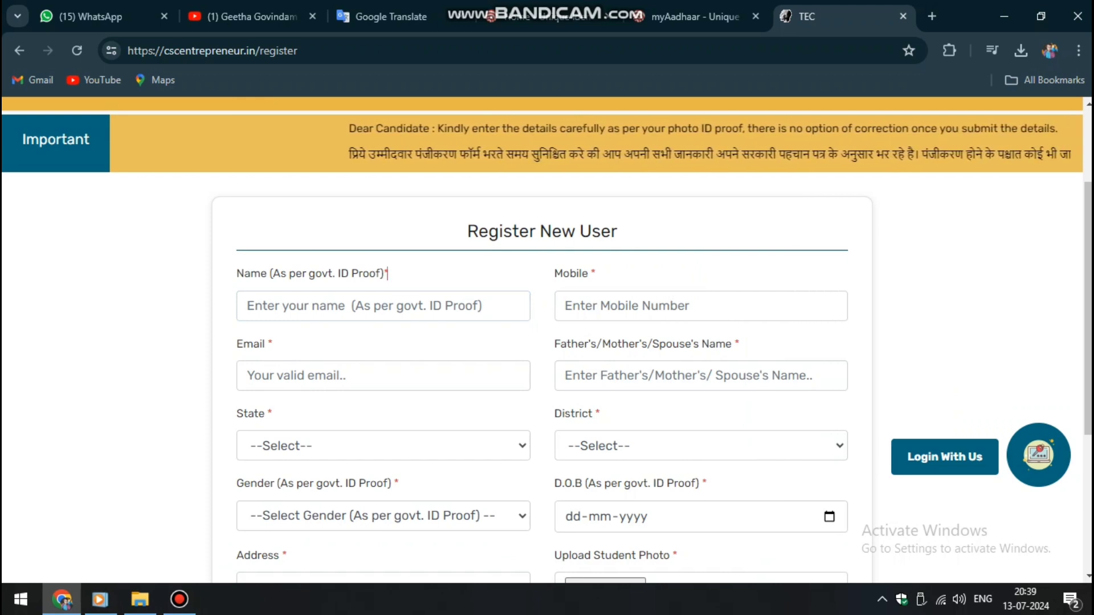
scroll(547, 342, "down", 3)
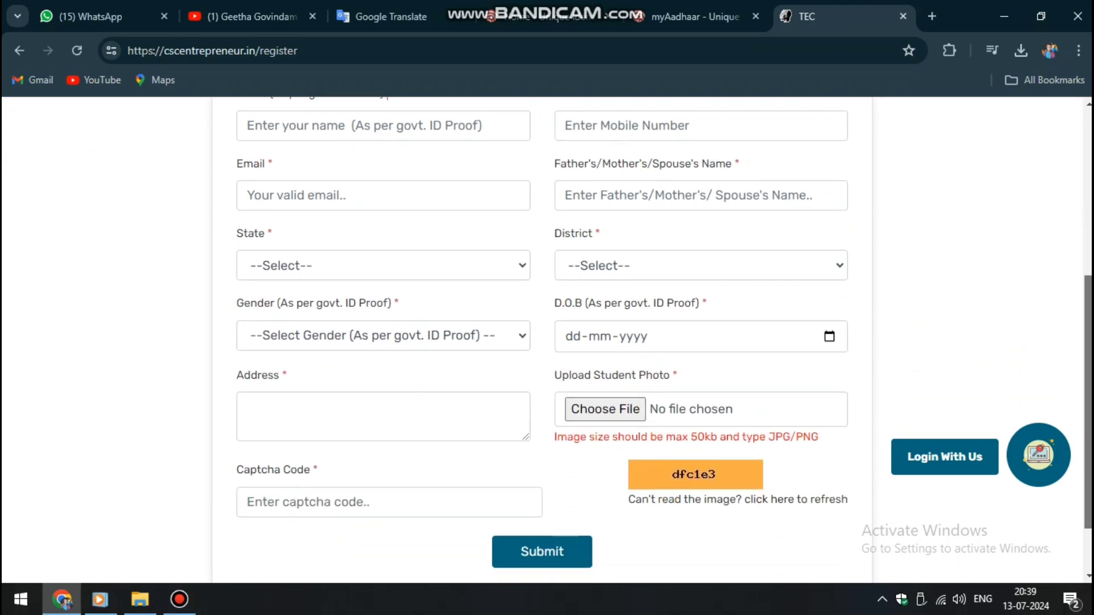
scroll(547, 342, "down", 1)
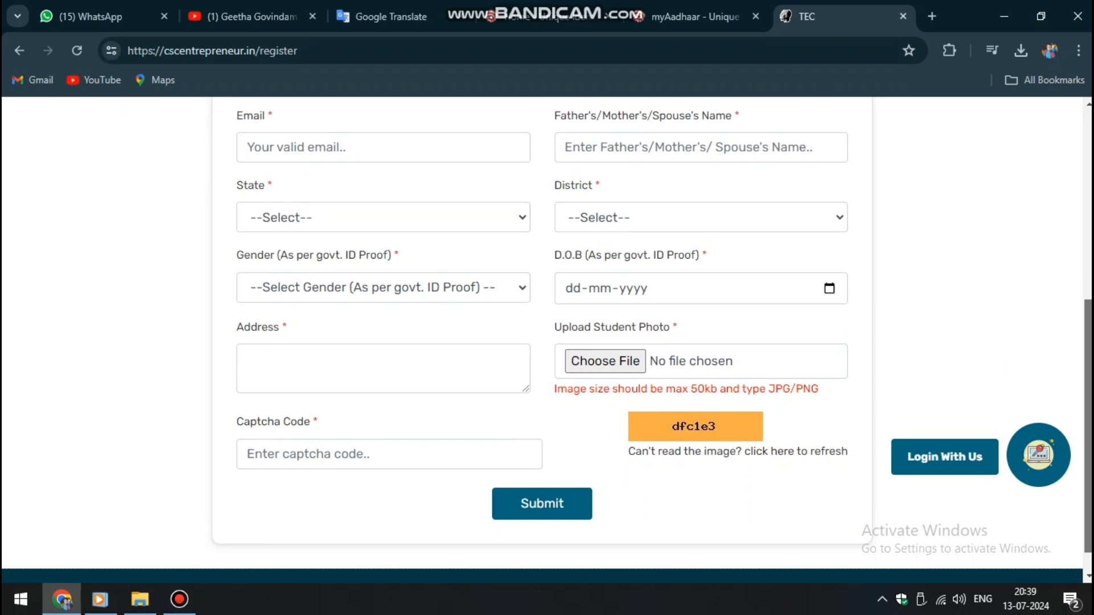
scroll(547, 342, "up", 6)
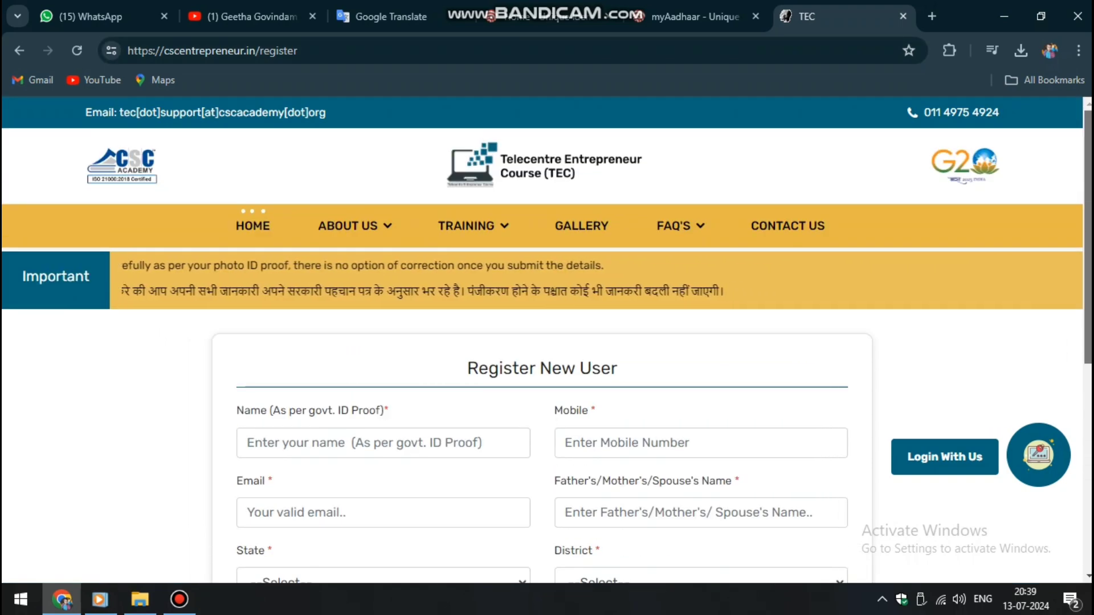
scroll(388, 293, "down", 2)
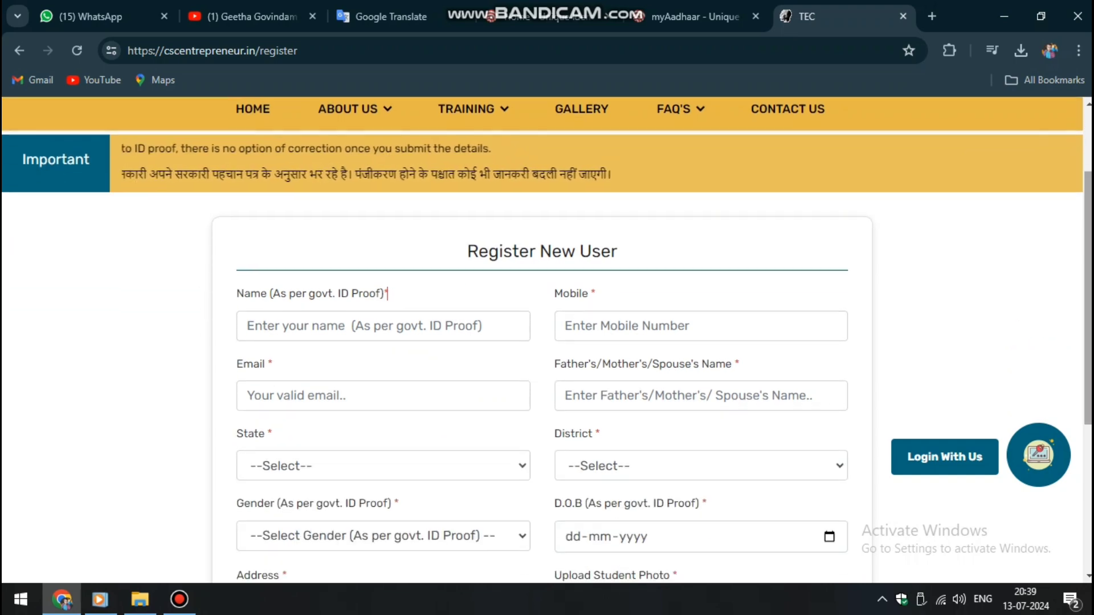
scroll(387, 293, "down", 2)
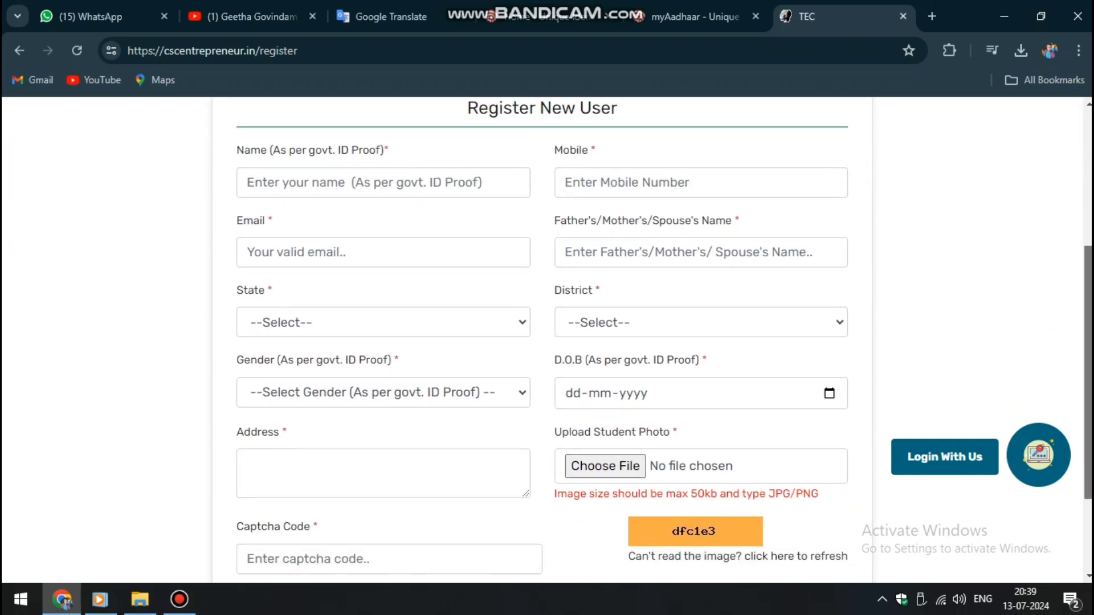
scroll(387, 158, "up", 4)
scroll(387, 158, "down", 4)
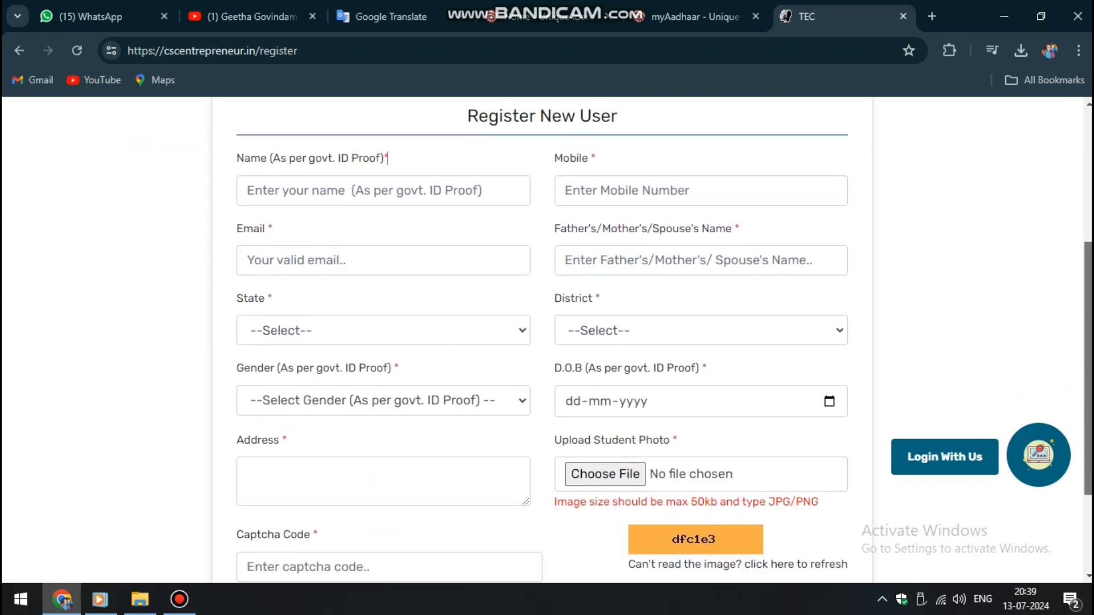
scroll(387, 158, "up", 4)
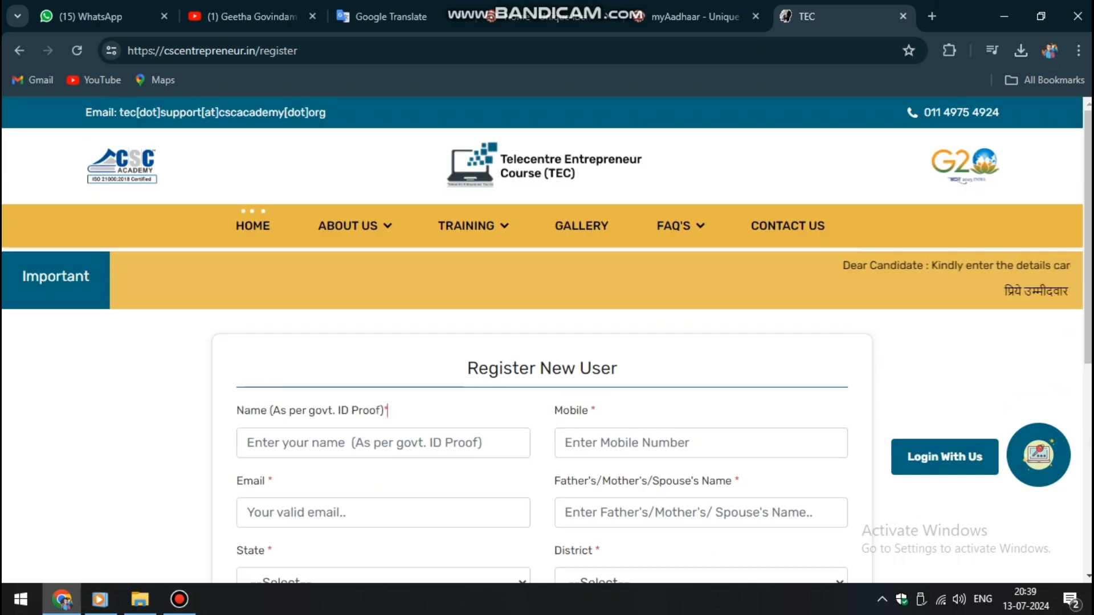
scroll(387, 158, "down", 4)
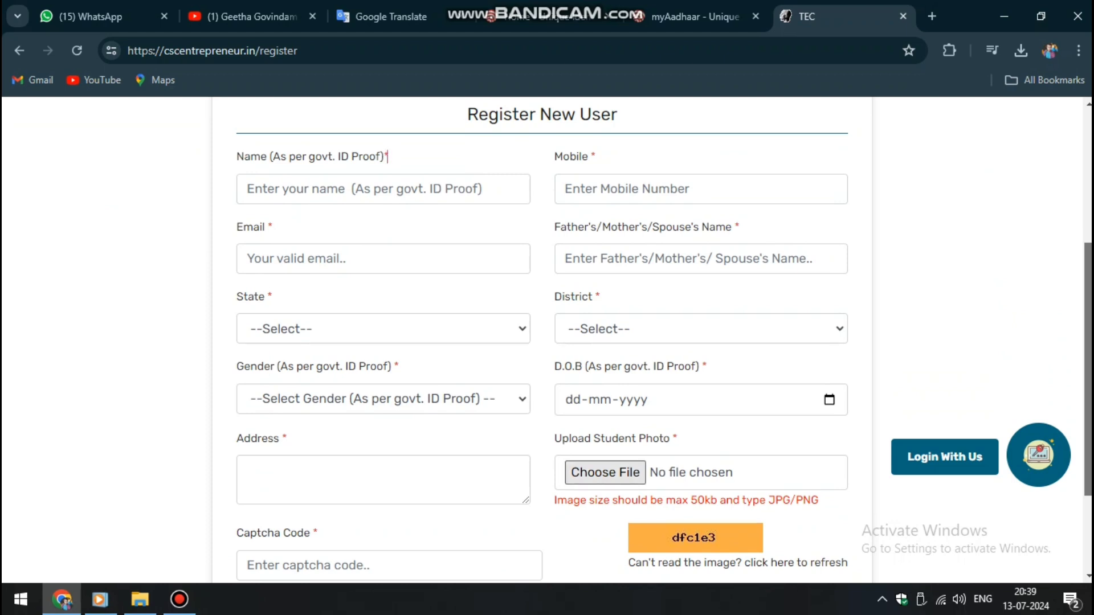
scroll(387, 157, "down", 2)
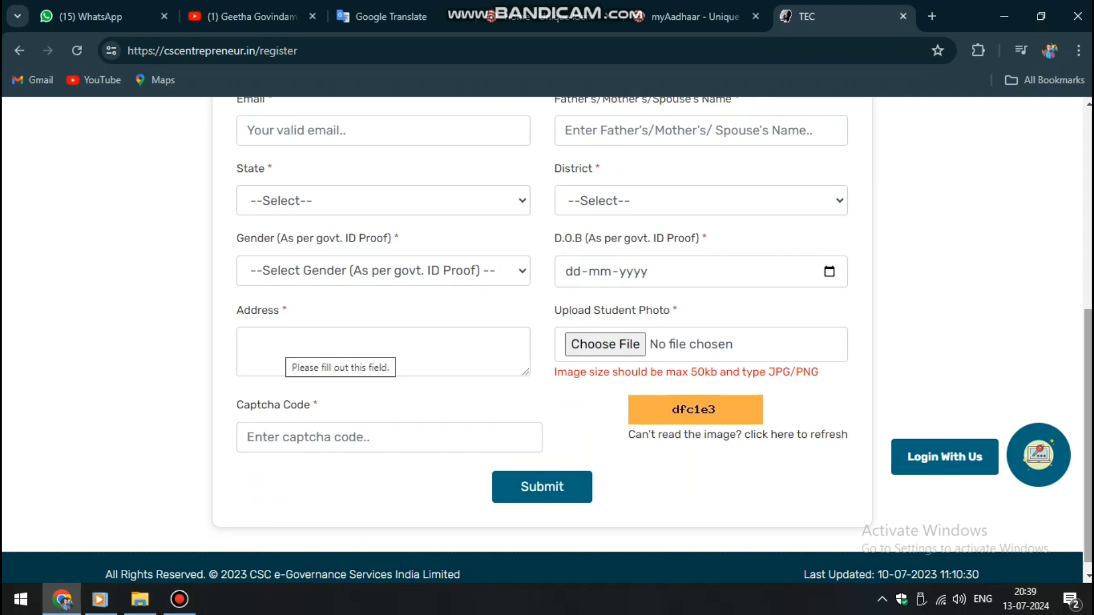
scroll(547, 339, "up", 1)
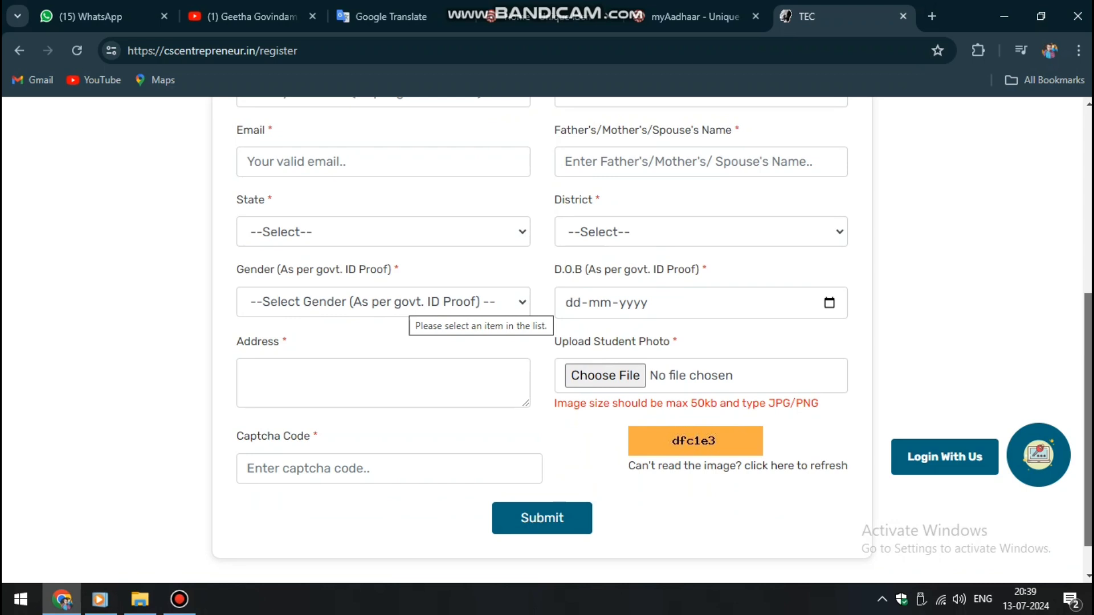
Step: Check the option lists of the Gender and State fields without choosing a value
left_click(383, 302)
key("Escape")
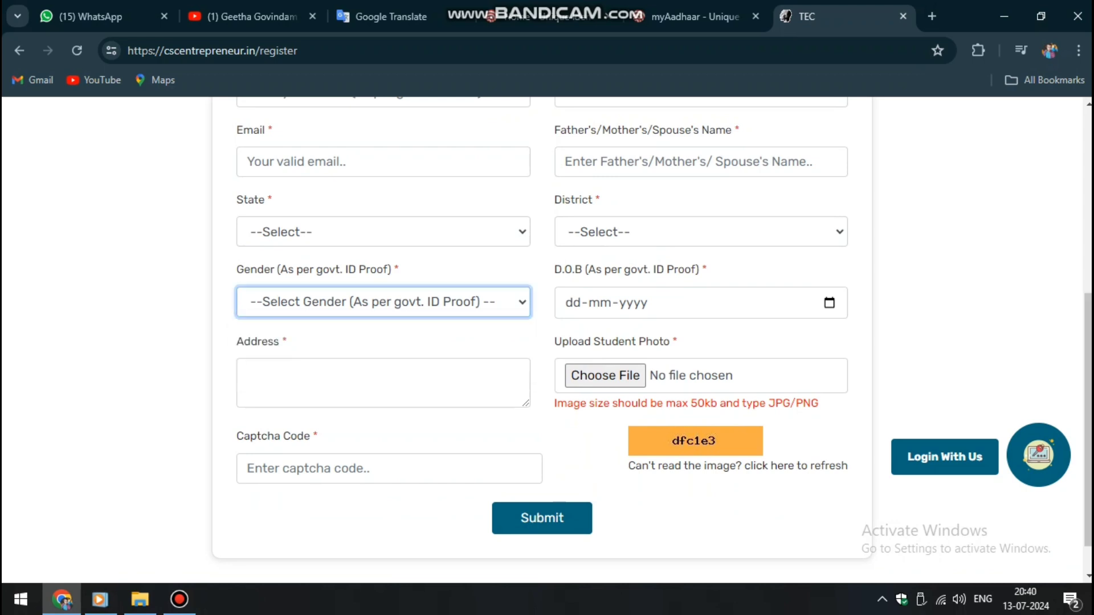
scroll(547, 339, "up", 3)
left_click(383, 313)
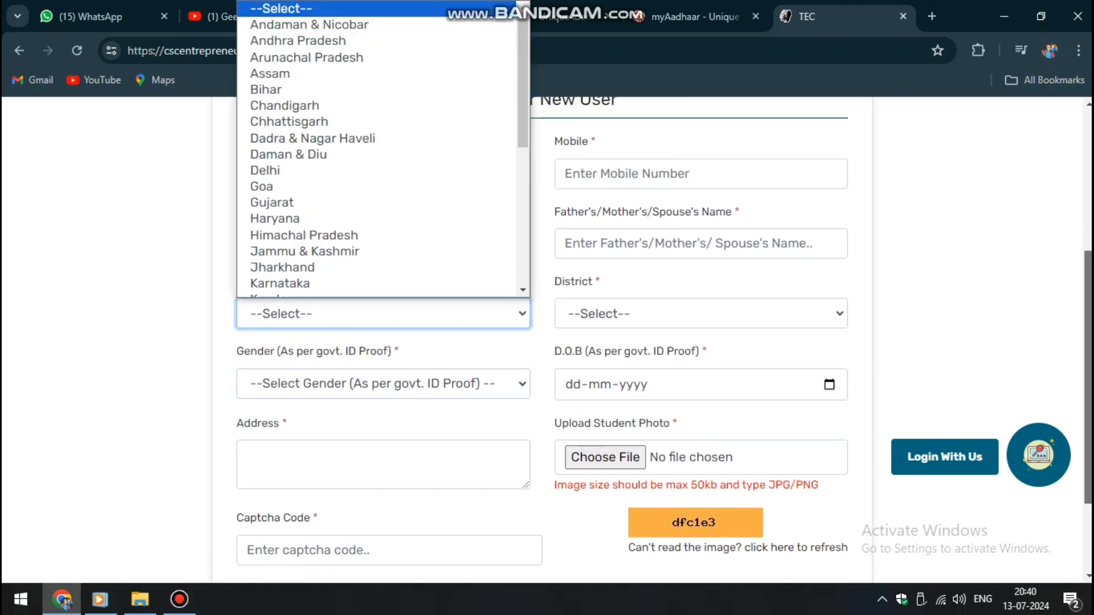
key("Escape")
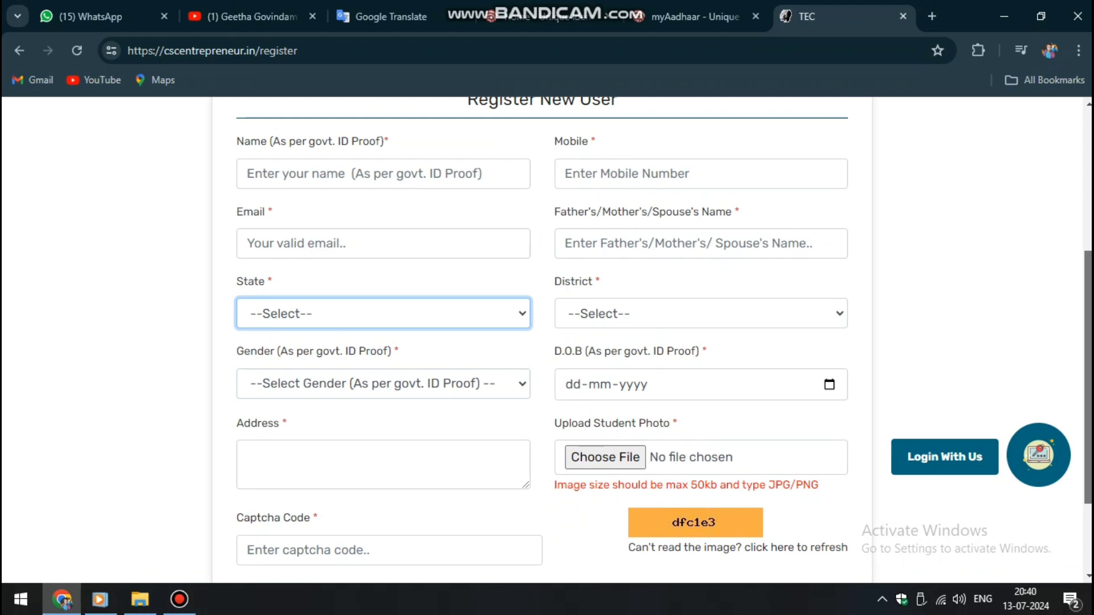
Step: Review the required registration fields again, together with the important notice above the form about entering details as per photo ID
scroll(690, 319, "up", 1)
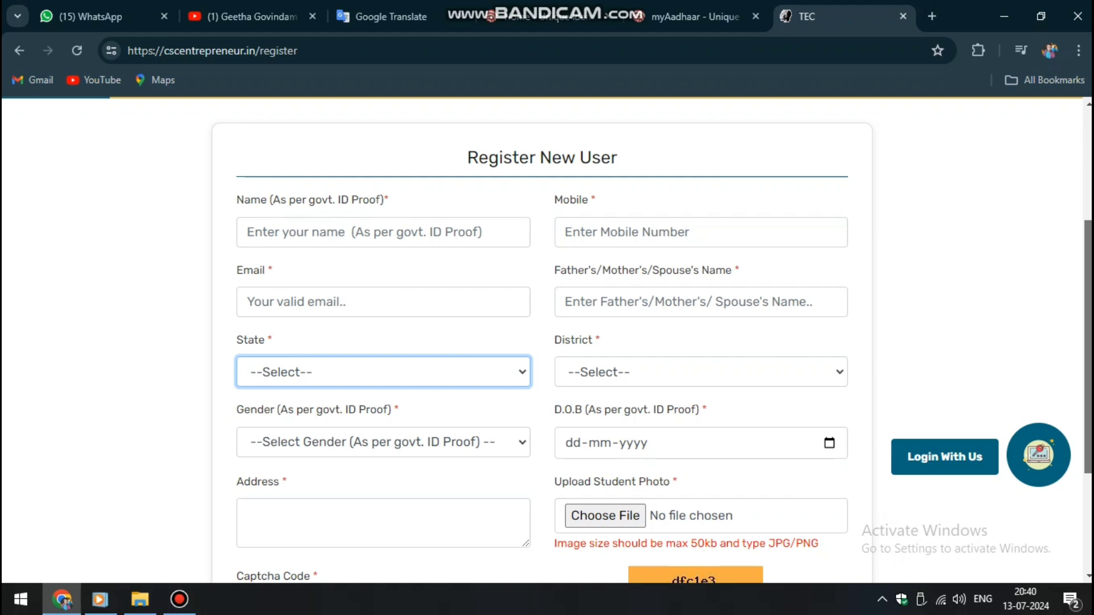
key("Return")
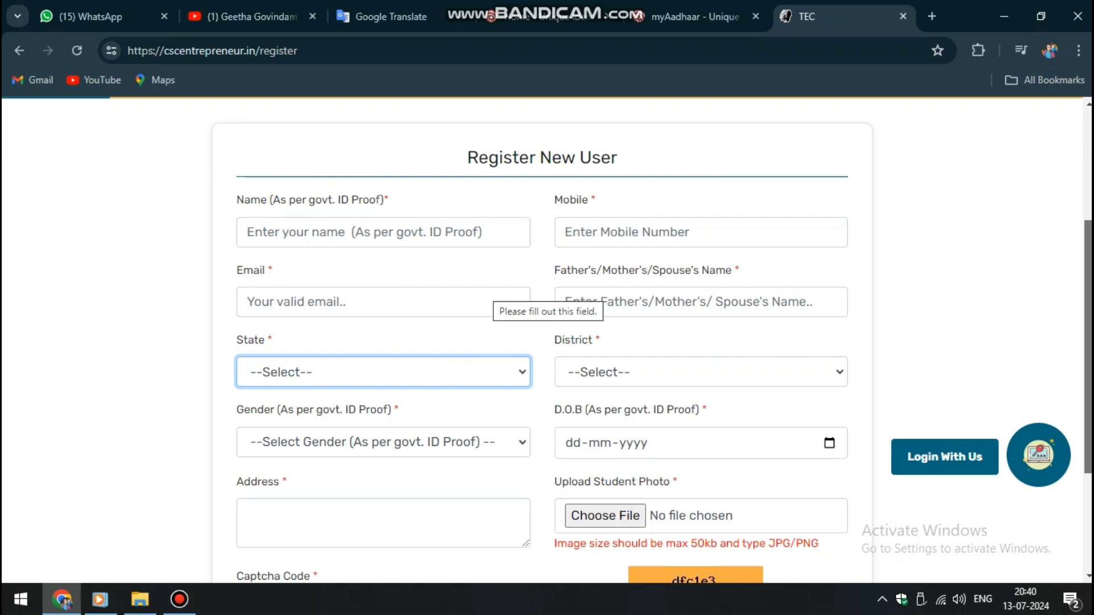
scroll(547, 340, "up", 4)
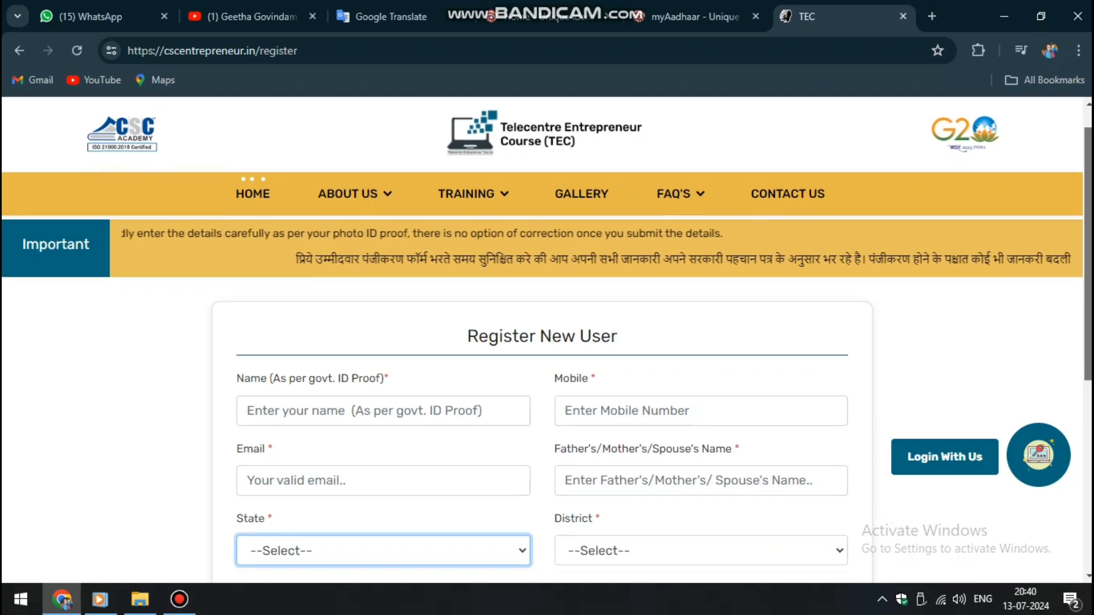
scroll(547, 340, "down", 3)
scroll(547, 340, "down", 1)
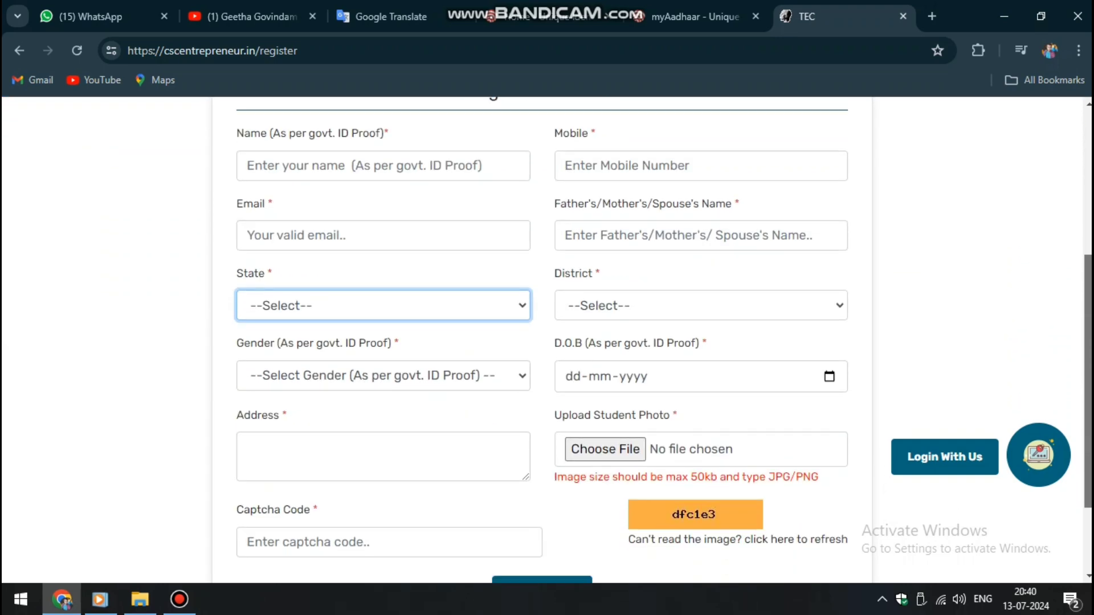
scroll(547, 341, "down", 2)
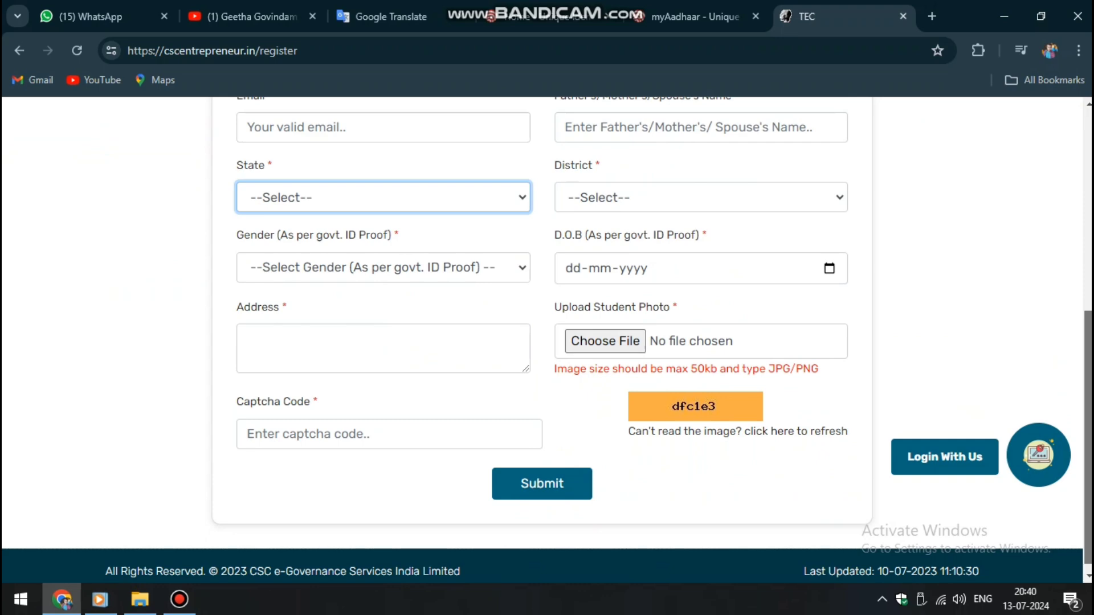
scroll(547, 341, "up", 5)
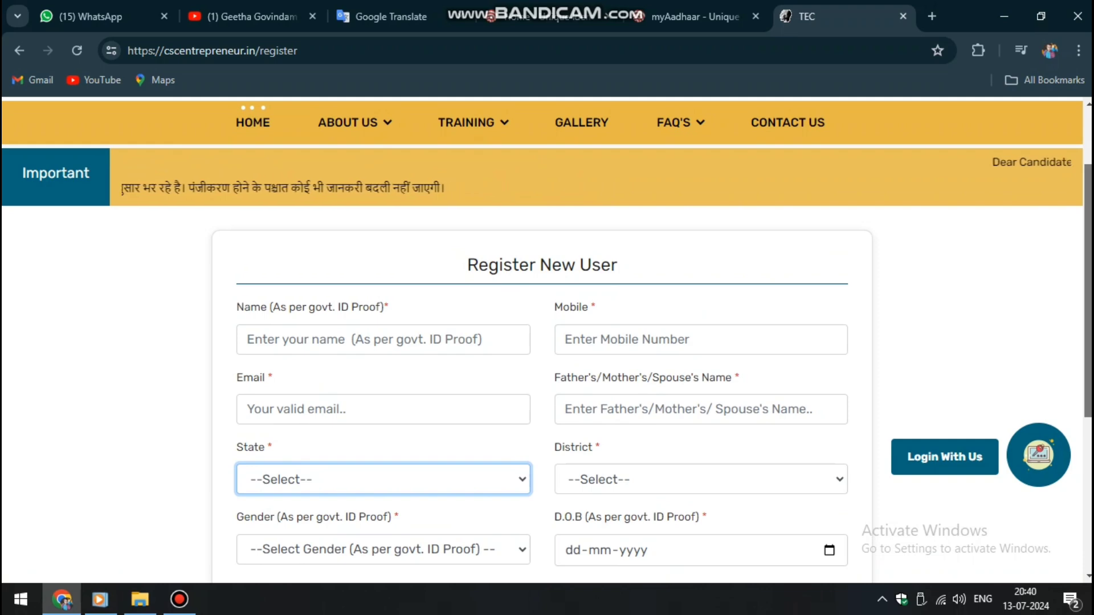
scroll(547, 340, "up", 1)
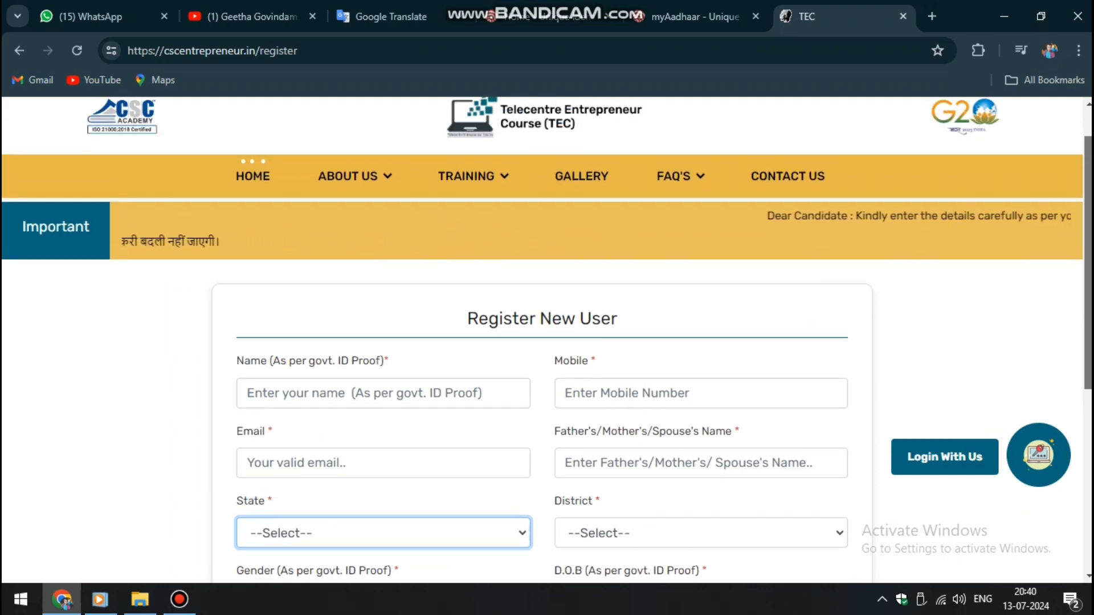
scroll(547, 340, "down", 2)
scroll(547, 340, "down", 1)
Step: Open the public-user login for the Certificate Course in Entrepreneurship and log in with the first saved username and password
left_click(944, 457)
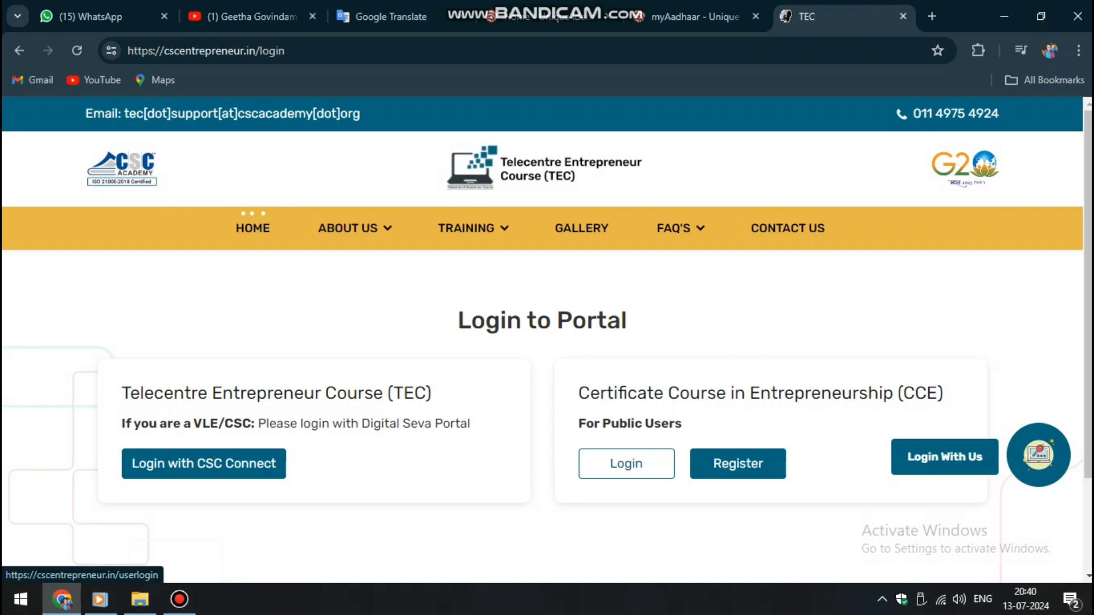
left_click(626, 464)
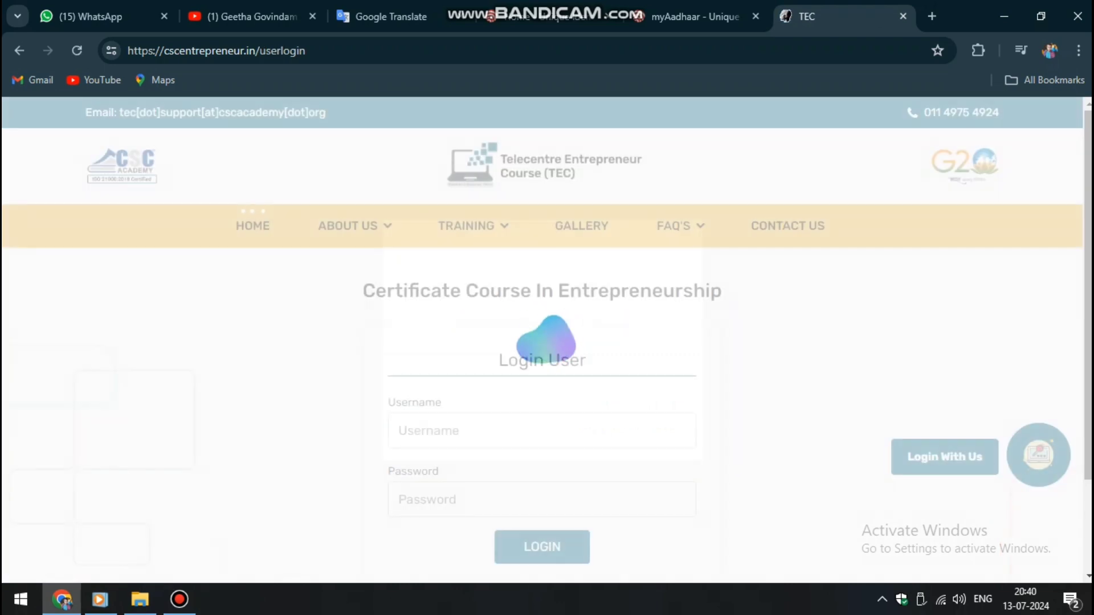
double_click(447, 431)
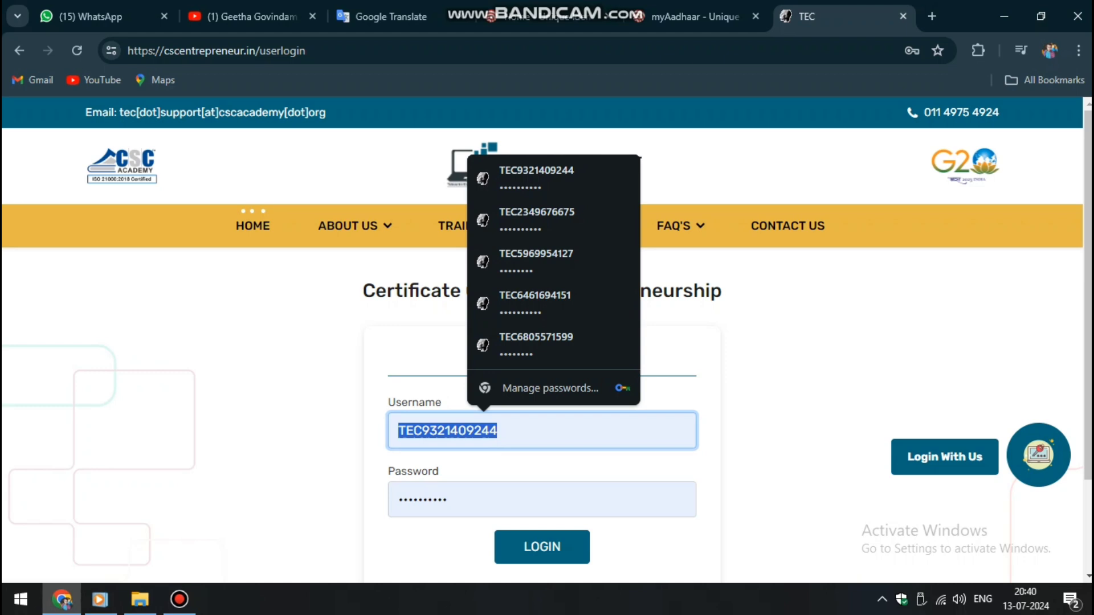
key("BackSpace")
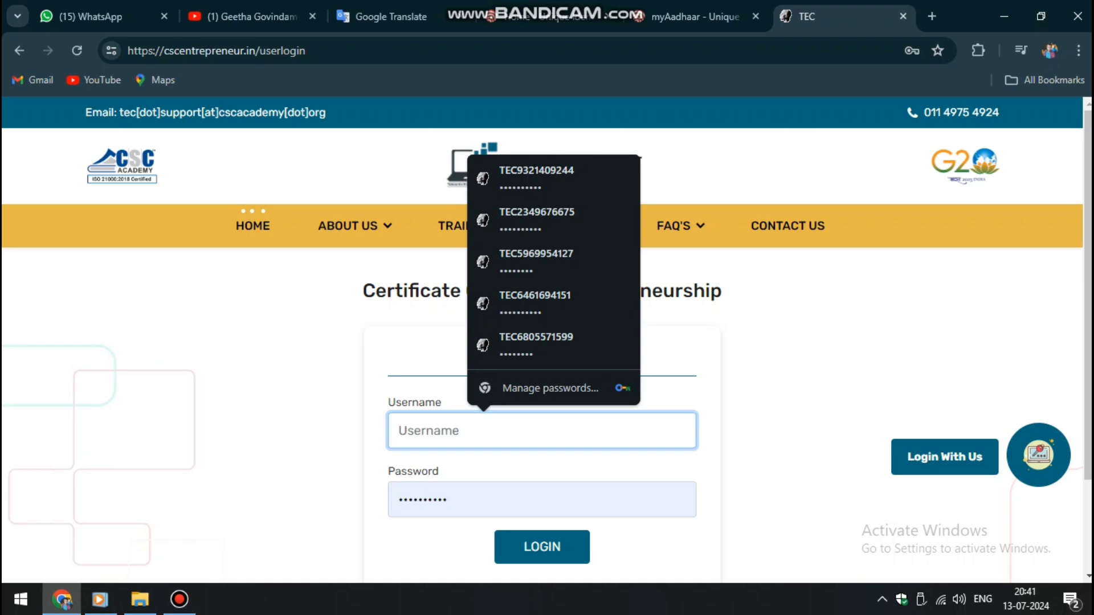
left_click(536, 179)
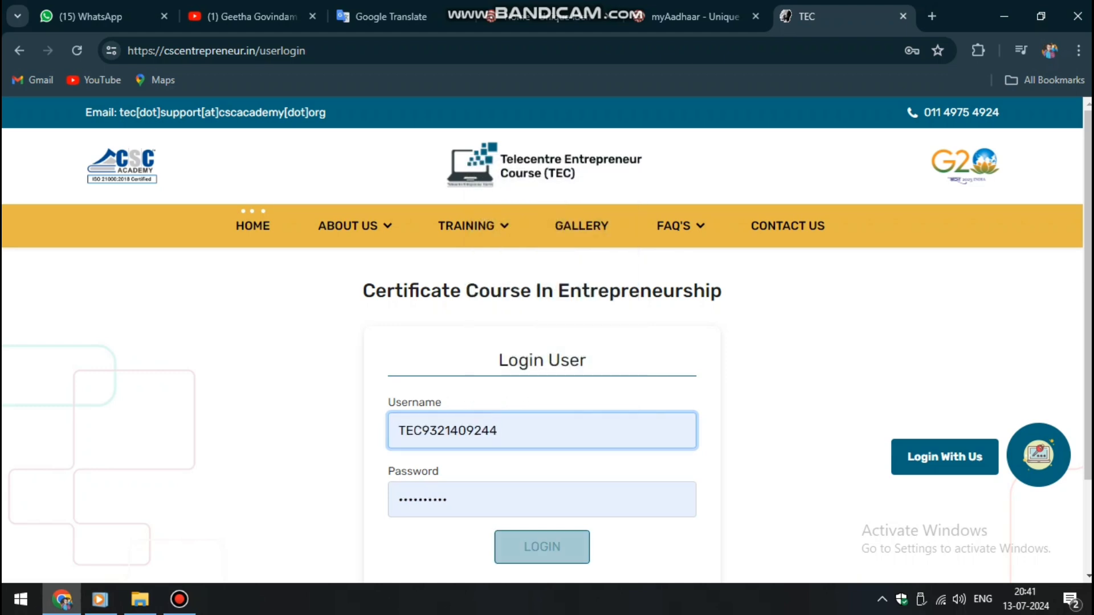
left_click(542, 547)
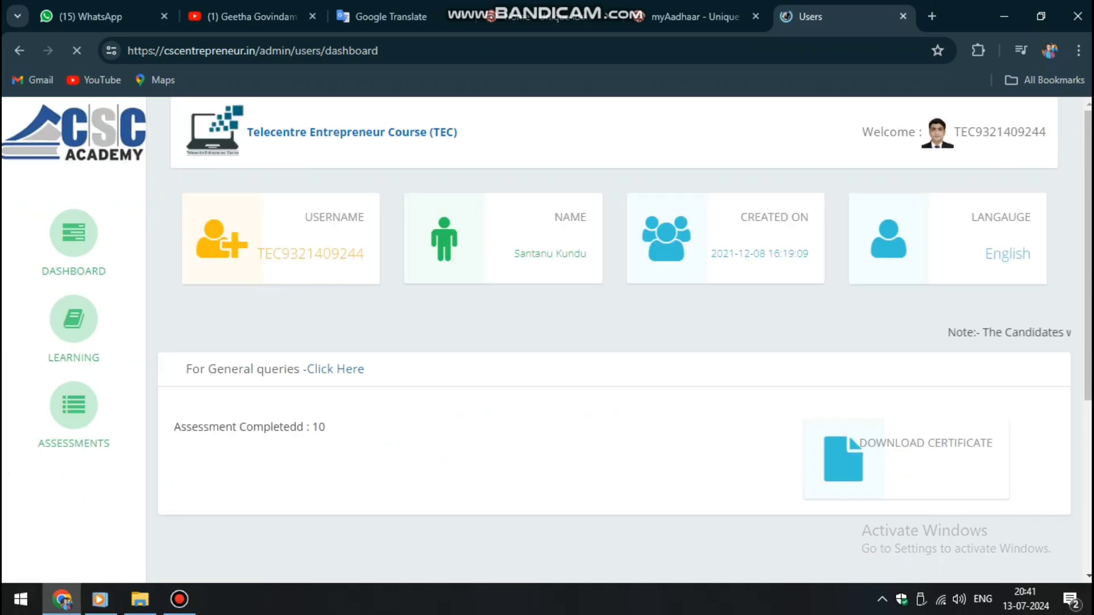
Step: Examine the user dashboard, including the account details, exam attempts note, completed assessments and certificate download option
scroll(547, 305, "down", 1)
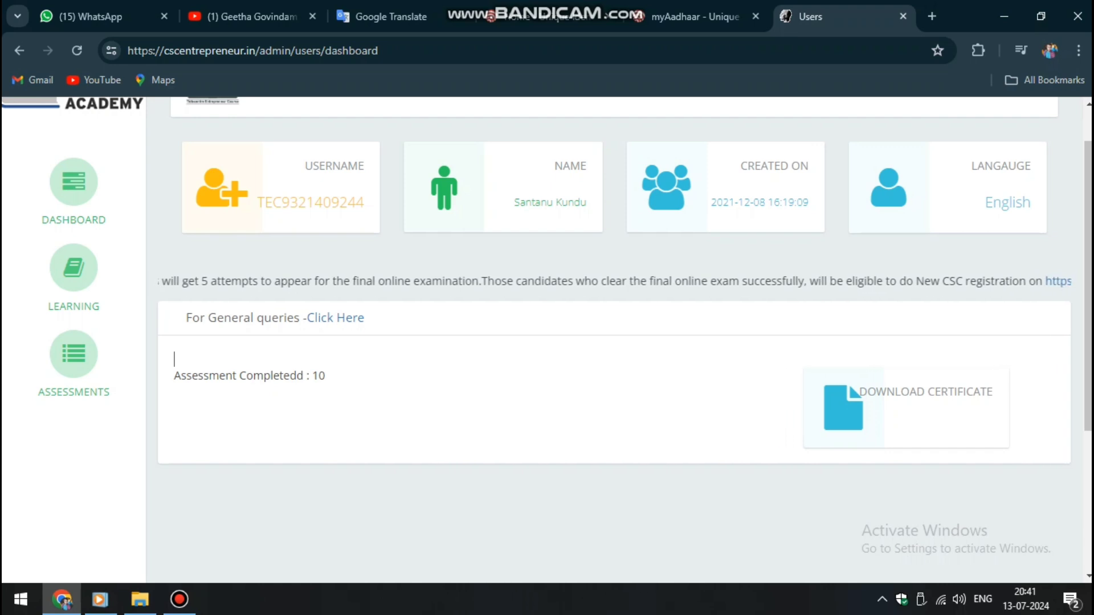
scroll(547, 295, "up", 1)
scroll(547, 295, "down", 1)
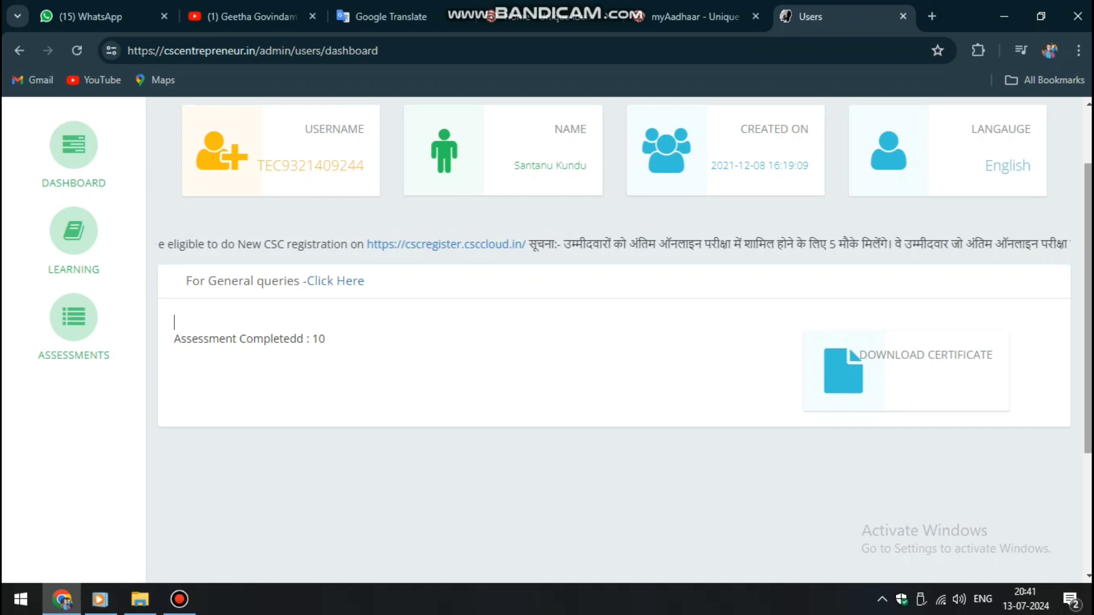
scroll(620, 336, "up", 1)
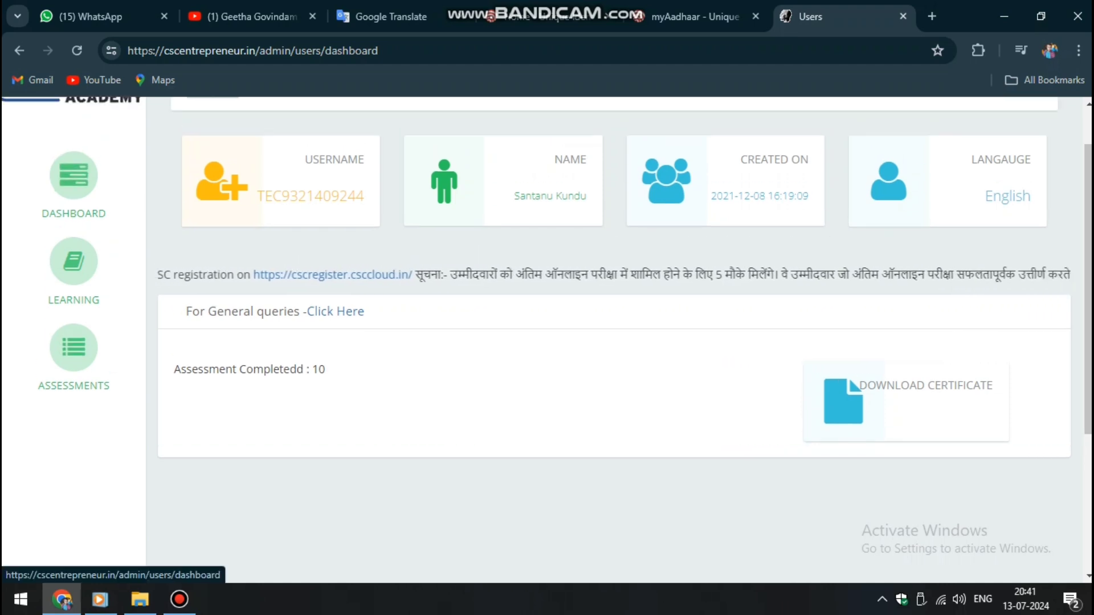
scroll(73, 228, "up", 2)
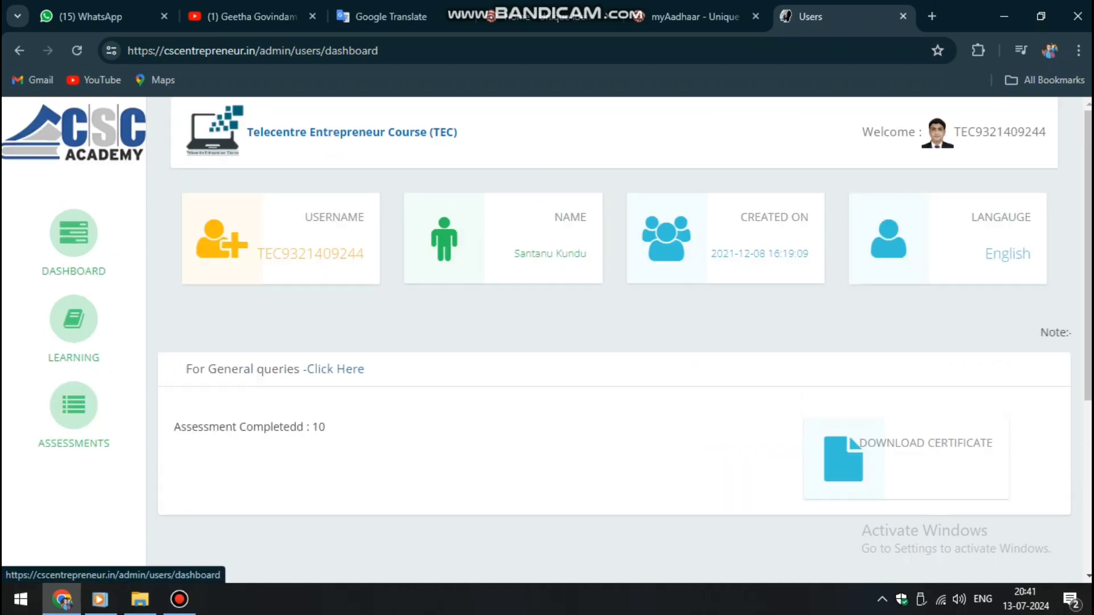
Step: Review the learning modules with their materials and English and Hindi videos, and the assessments list with its marks and exam status
left_click(74, 328)
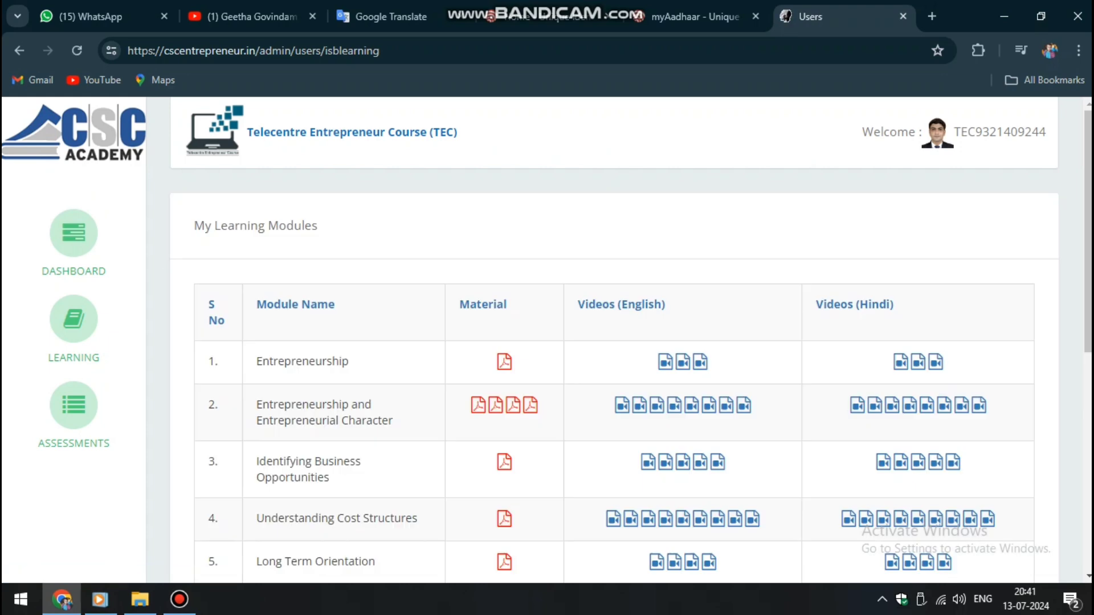
scroll(74, 327, "down", 1)
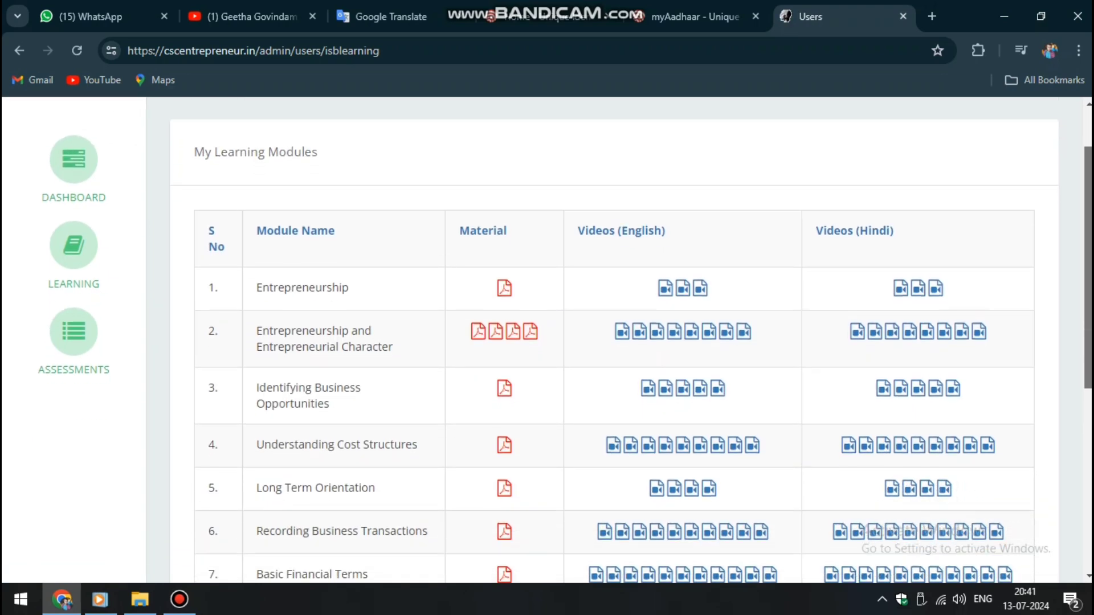
left_click(73, 331)
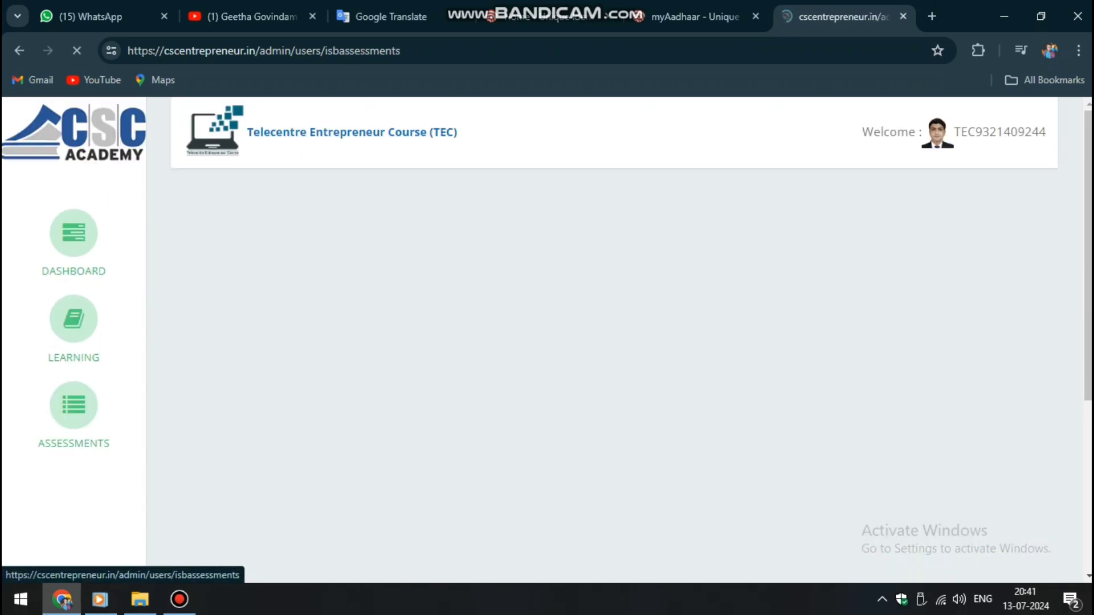
scroll(547, 342, "down", 6)
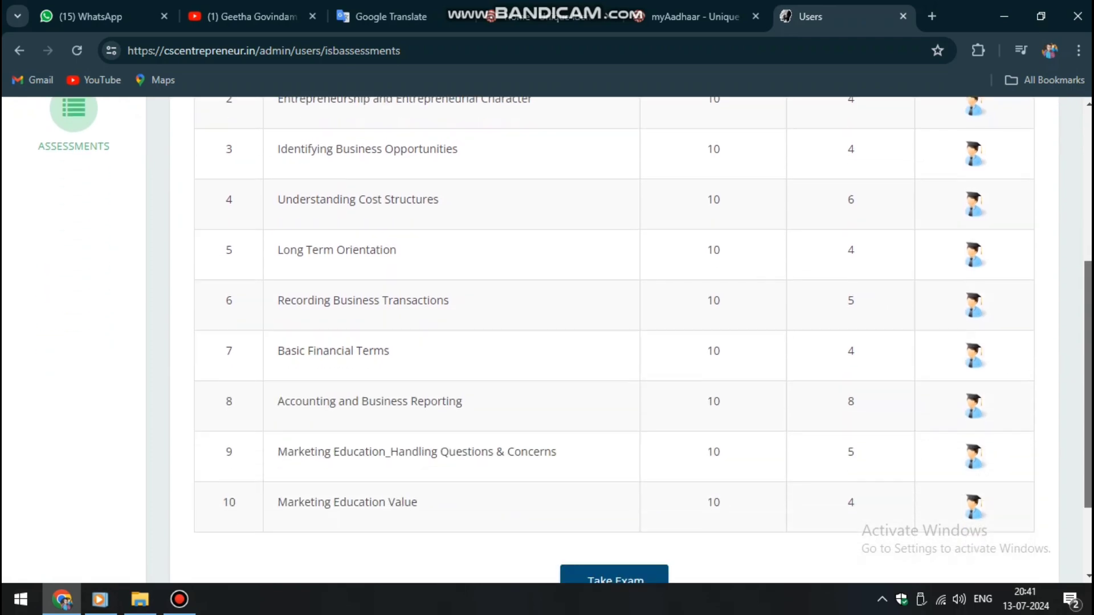
scroll(547, 342, "up", 5)
scroll(547, 339, "up", 1)
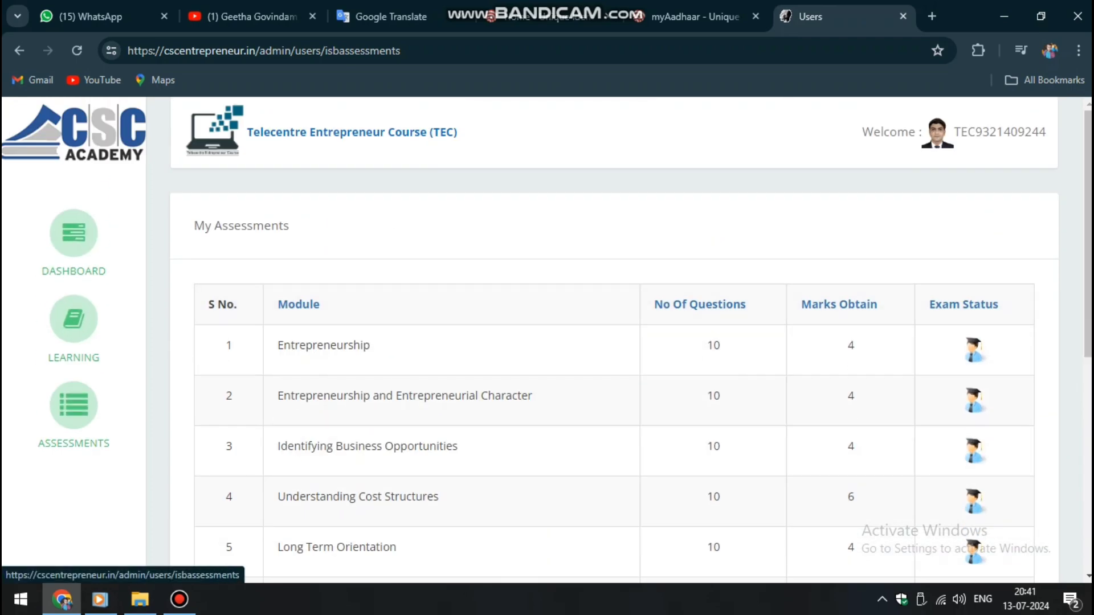
Step: Return to the learning modules and look over the material and videos offered for each module
left_click(74, 319)
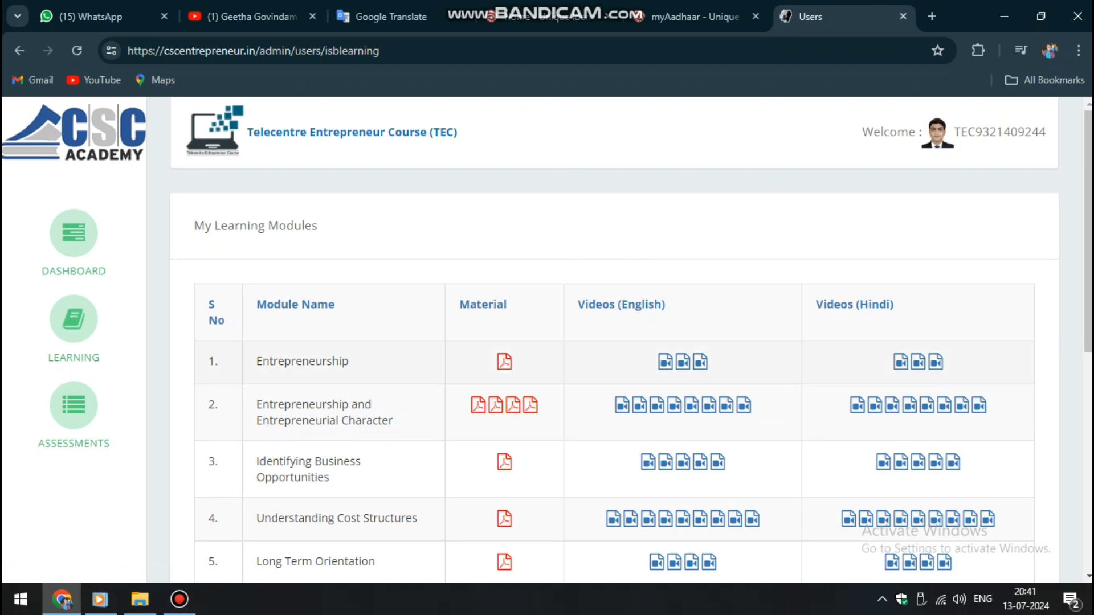
scroll(547, 338, "down", 1)
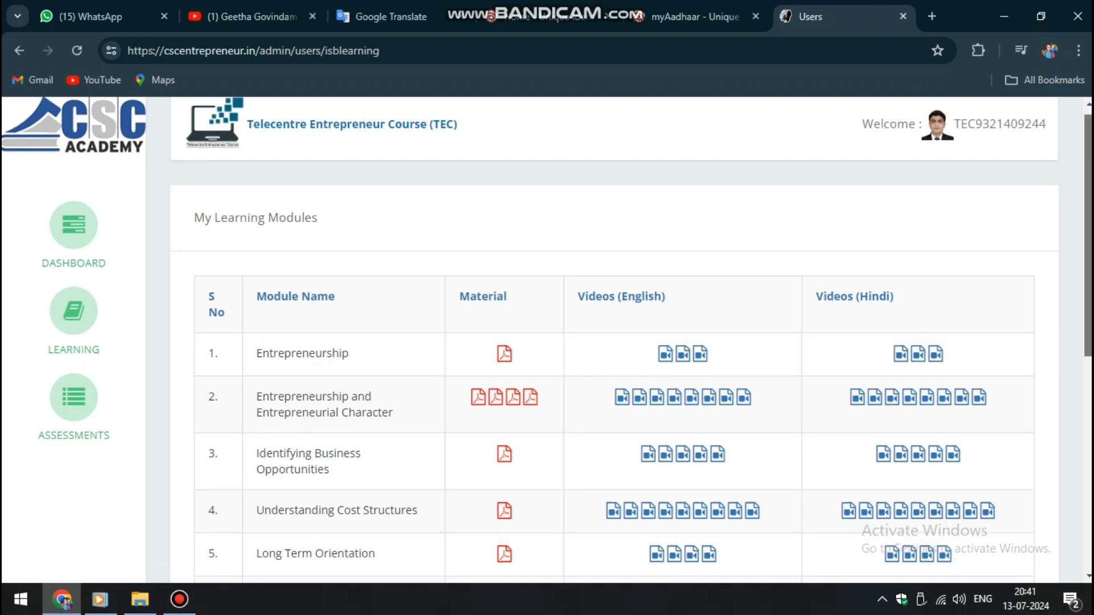